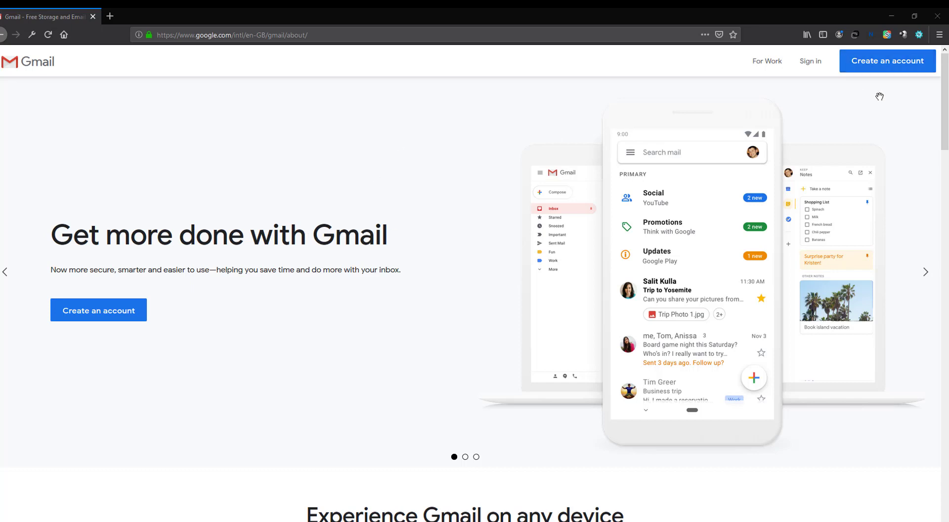
Start a new Google account and enter the first name, last name and a username.
left_click(892, 70)
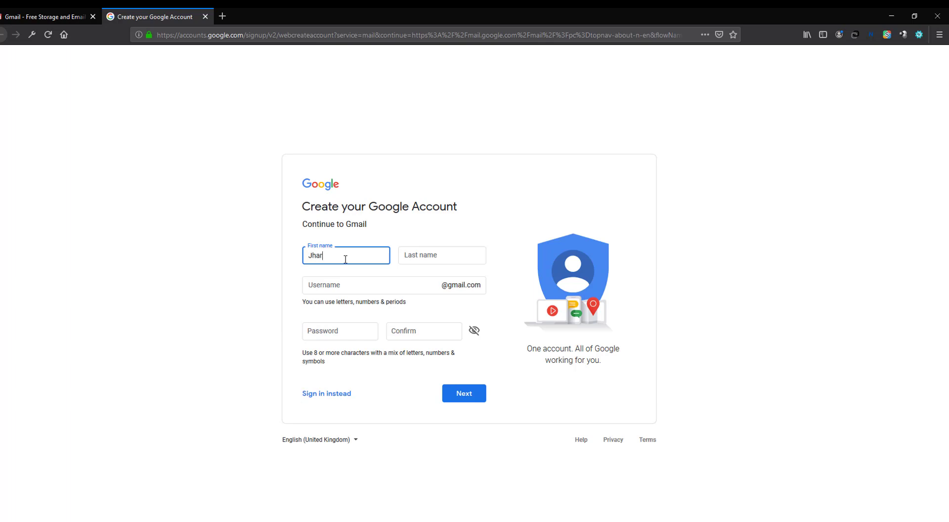
left_click(433, 256)
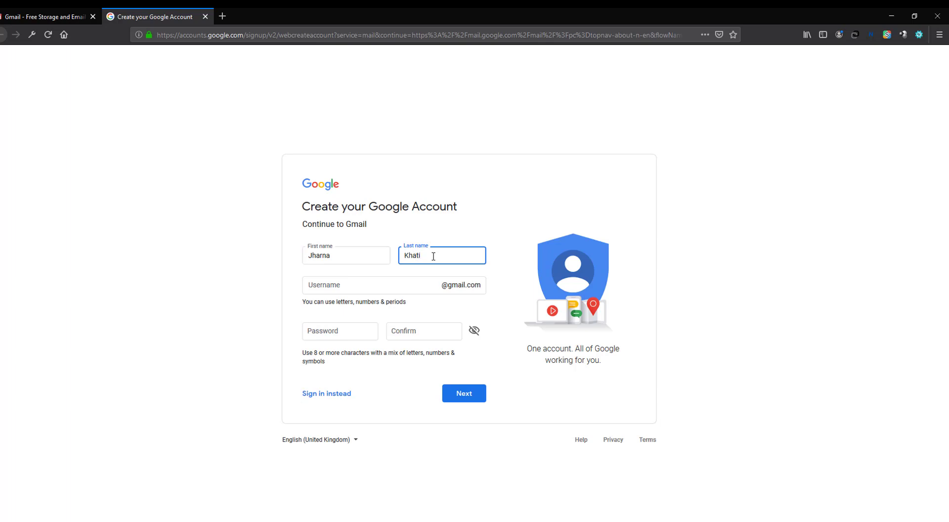
type("Khatun")
left_click(357, 286)
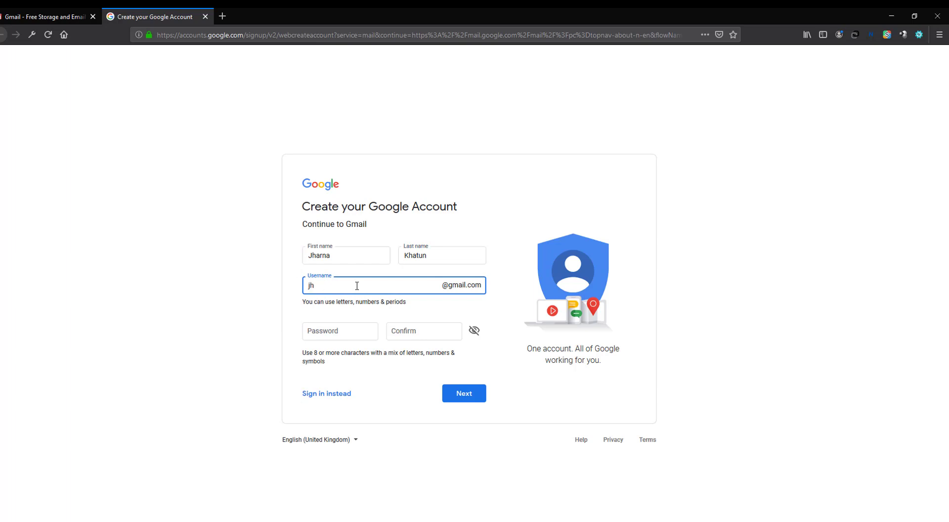
Enter and confirm the account password, then submit the sign-up form.
left_click(223, 318)
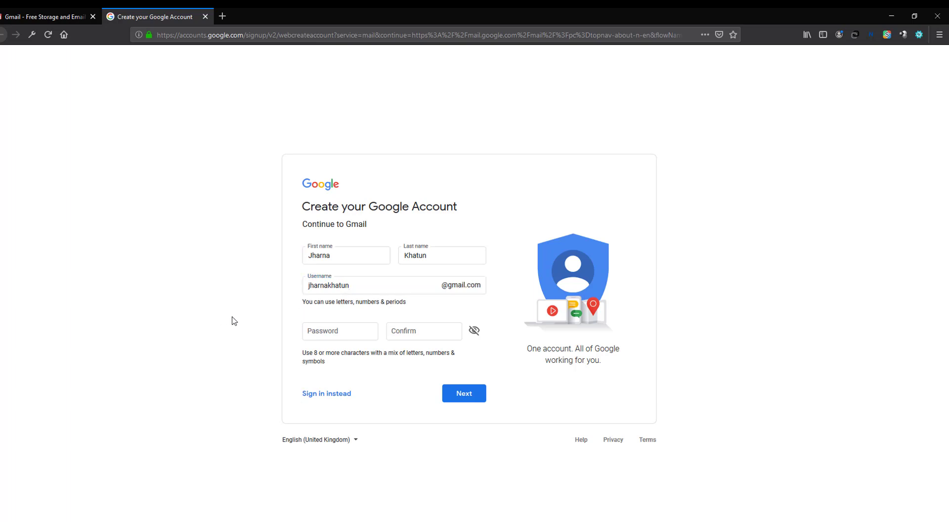
left_click(340, 332)
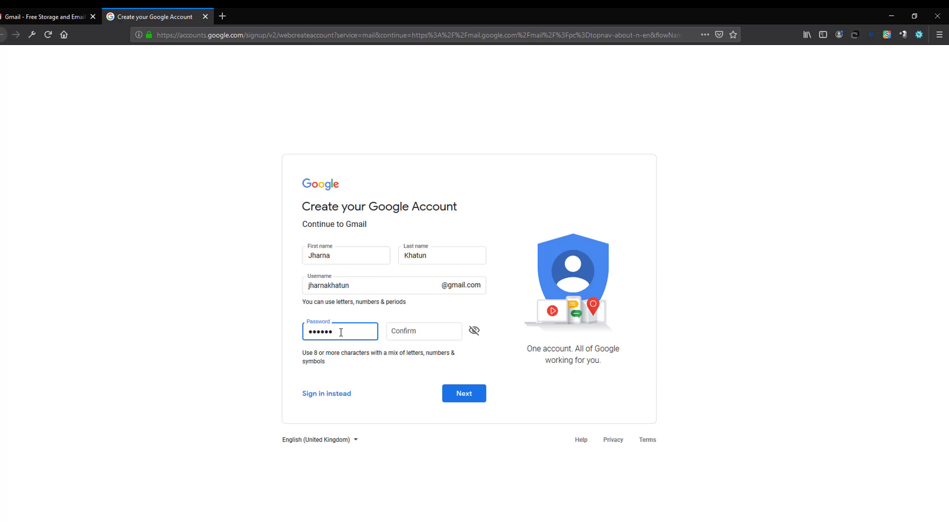
type("•")
left_click(406, 330)
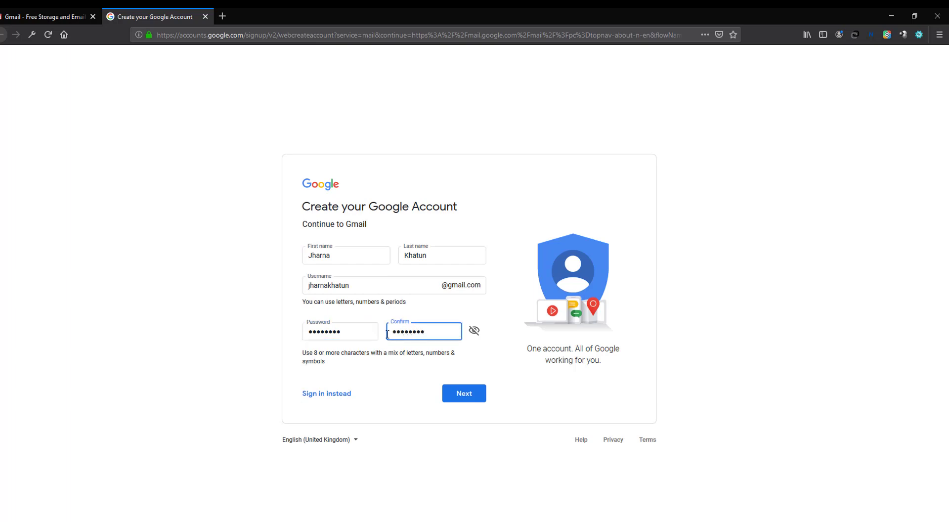
left_click(465, 395)
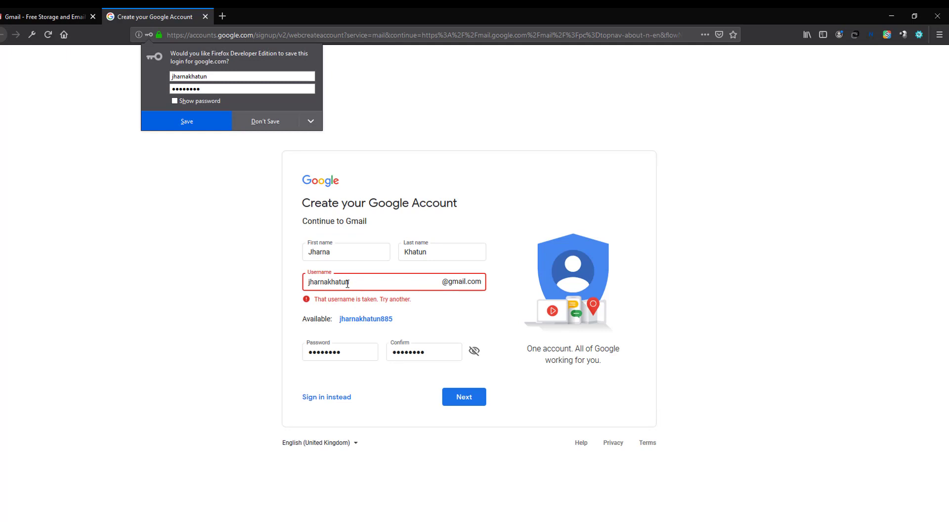
Revise the taken username by adding a dot and digits, then resubmit.
left_click(328, 283)
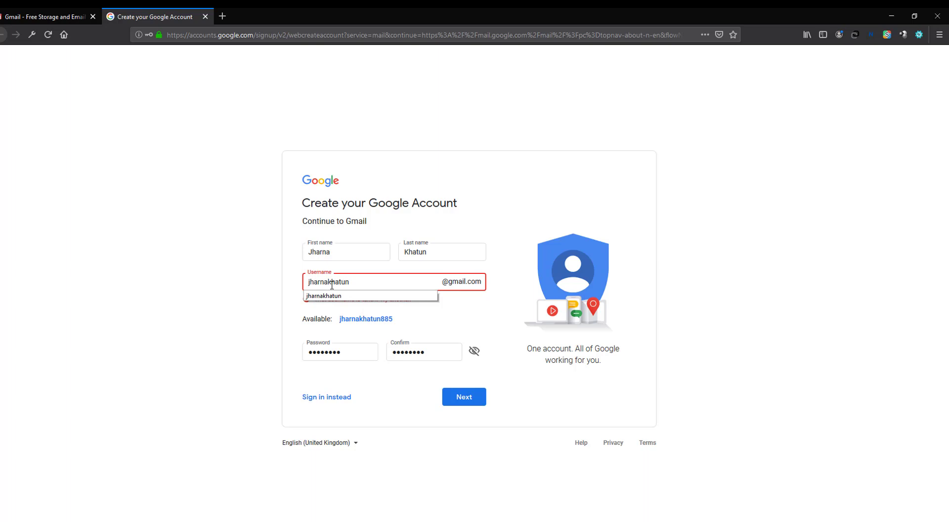
type(".")
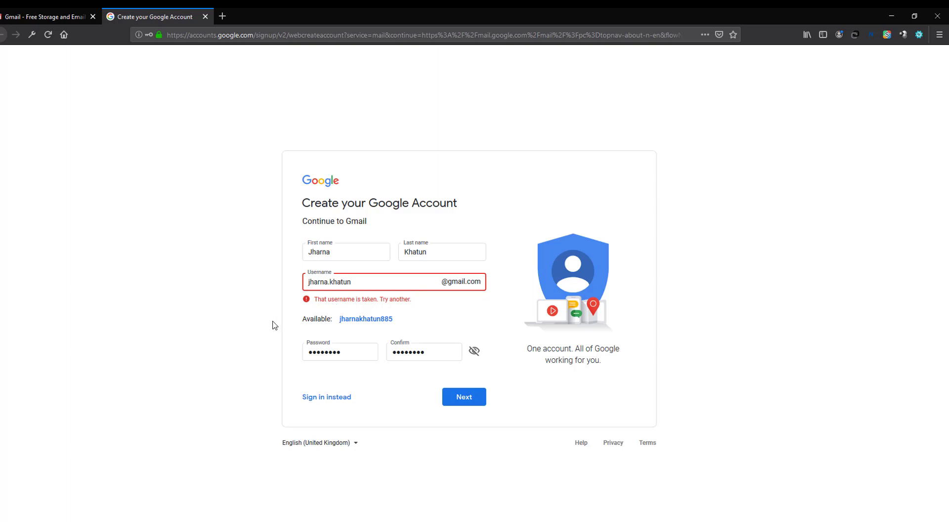
left_click(366, 284)
type("95ygugyug")
left_click_drag(391, 282, 360, 282)
key("BackSpace")
left_click(461, 399)
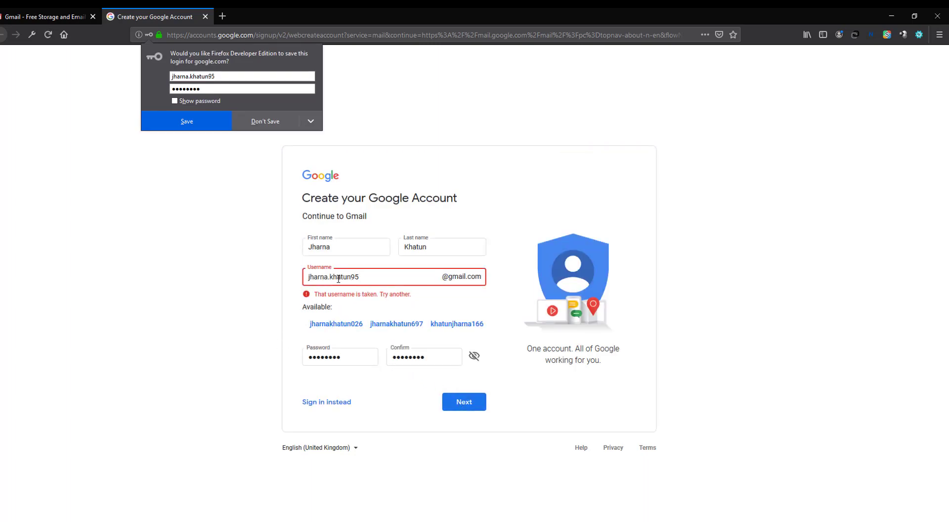
Change the username's final digit to 9 and resubmit the form.
left_click(363, 277)
left_click_drag(363, 278, 356, 277)
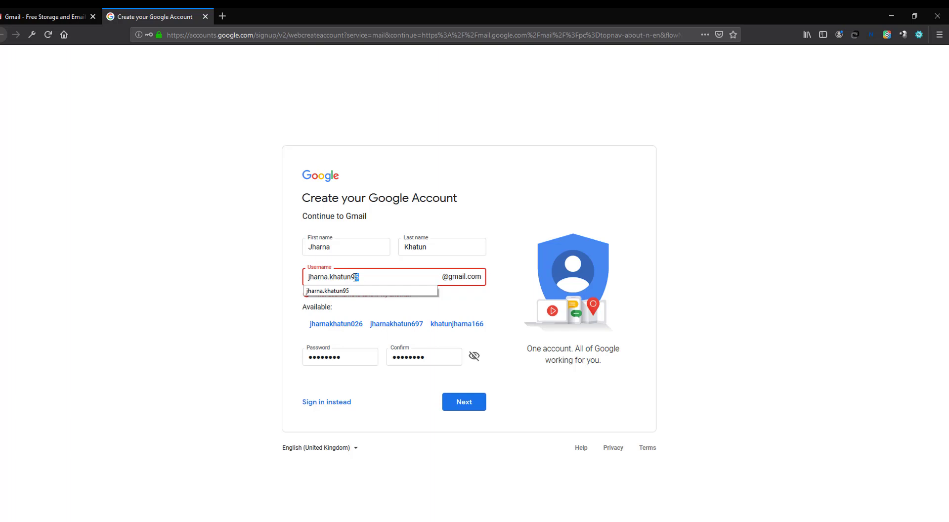
type("9")
left_click(469, 403)
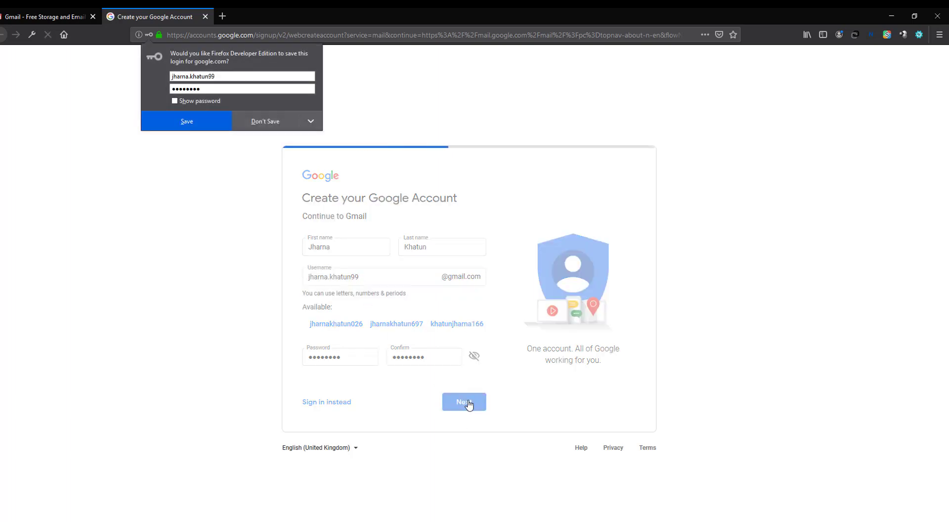
Drop the trailing digits and the dot, add 95, and resubmit the username.
left_click_drag(366, 280, 352, 280)
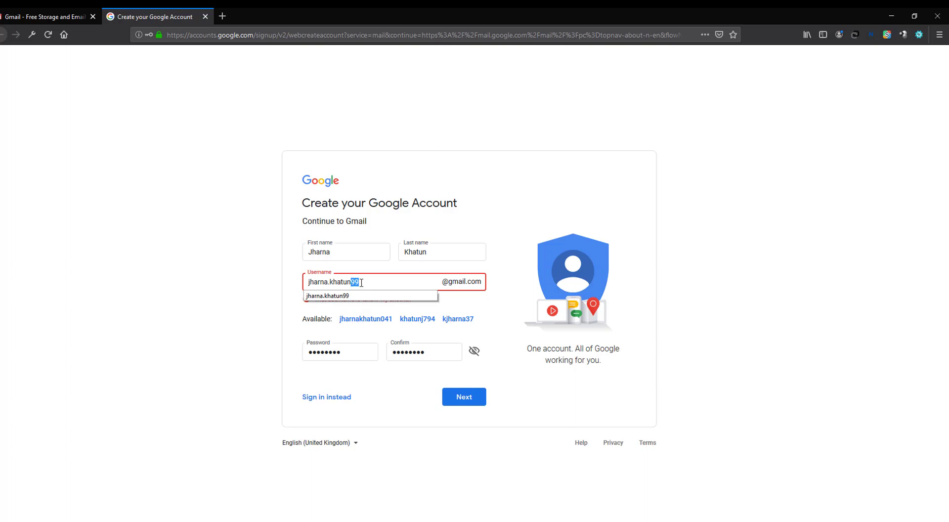
key("BackSpace")
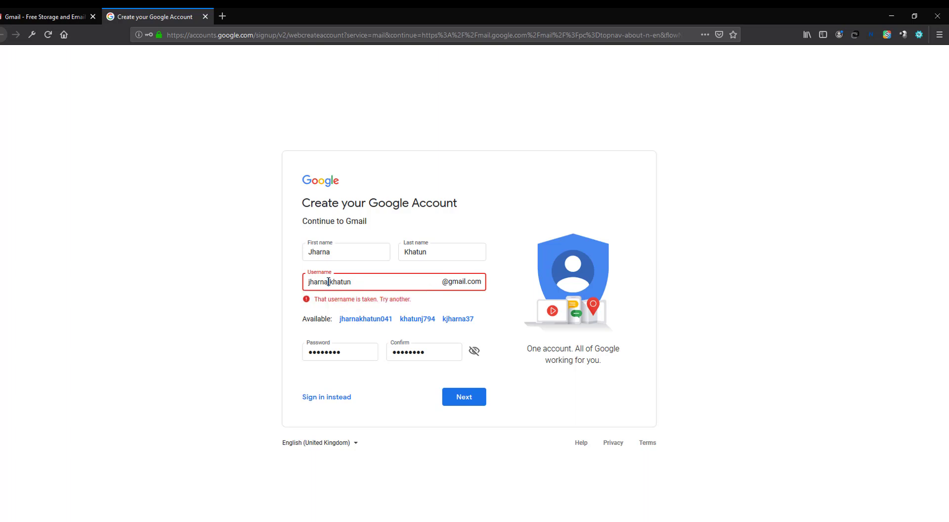
left_click(329, 282)
key("BackSpace")
type("95")
left_click(466, 399)
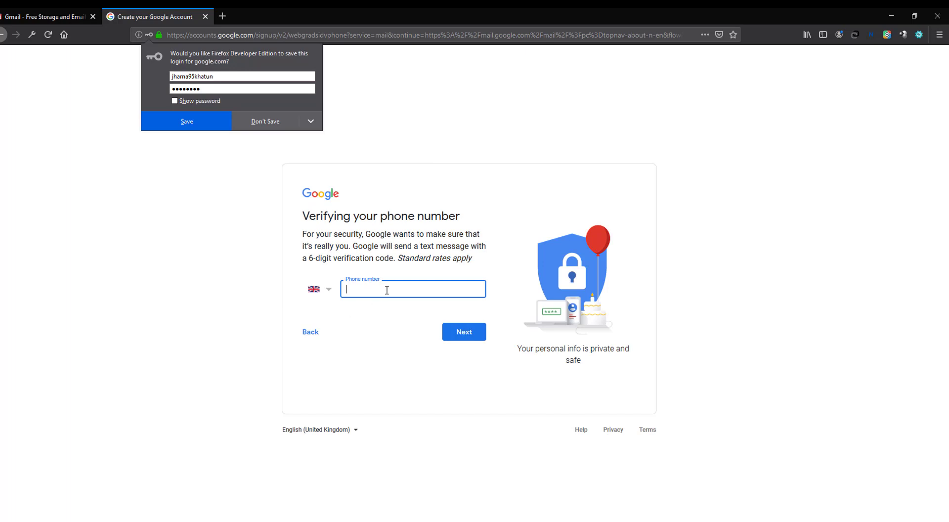
Pick Bangladesh (+880) as the country for the verification phone number.
left_click(328, 292)
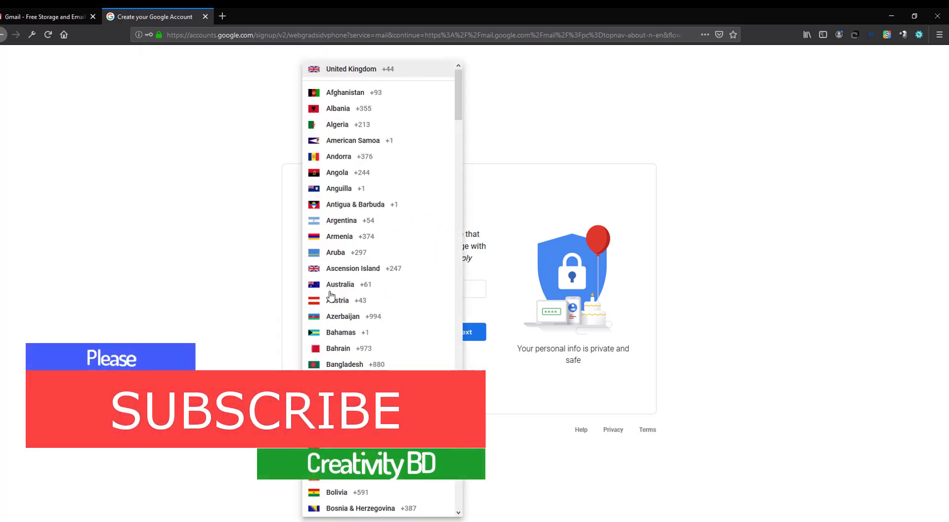
mouse_move(459, 101)
left_mouse_down()
mouse_move(447, 218)
mouse_move(465, 95)
mouse_move(460, 114)
left_mouse_up()
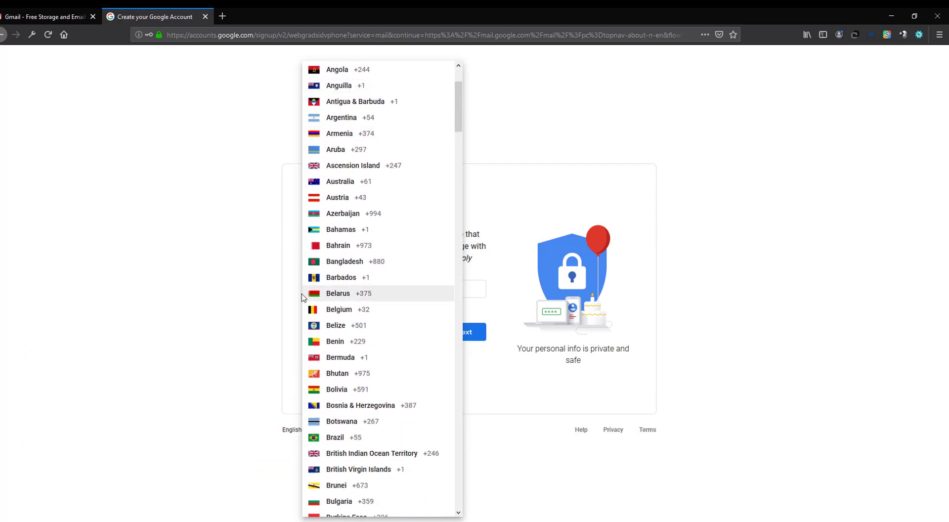
left_click(339, 261)
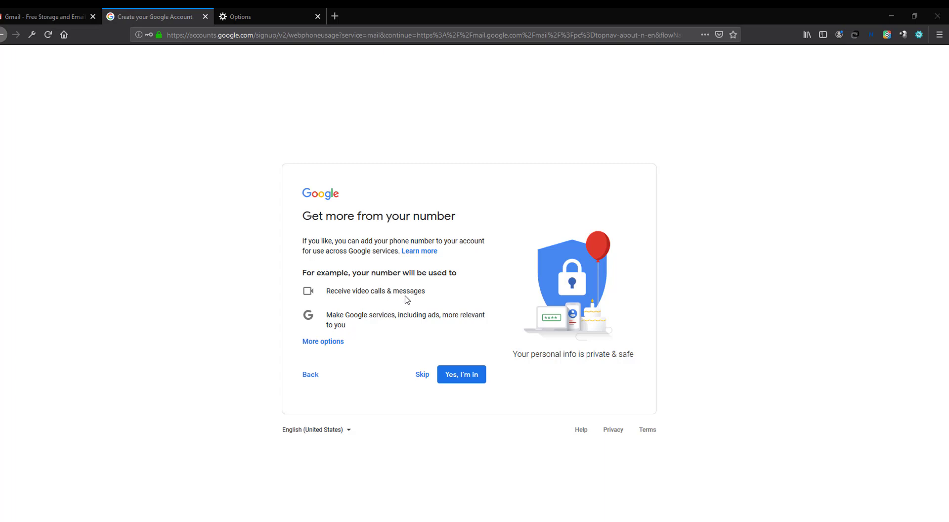
Add the phone number to the account and agree to the Privacy and Terms.
left_click(459, 376)
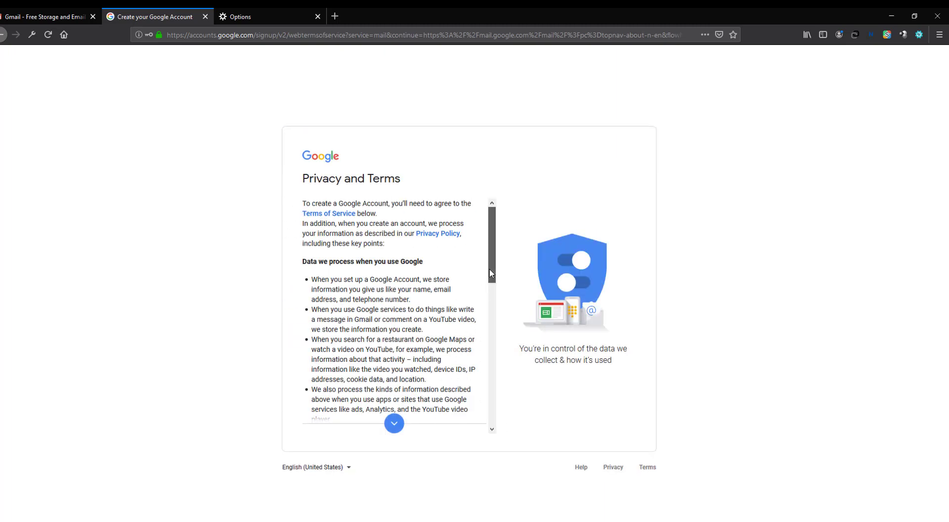
left_click_drag(490, 273, 492, 423)
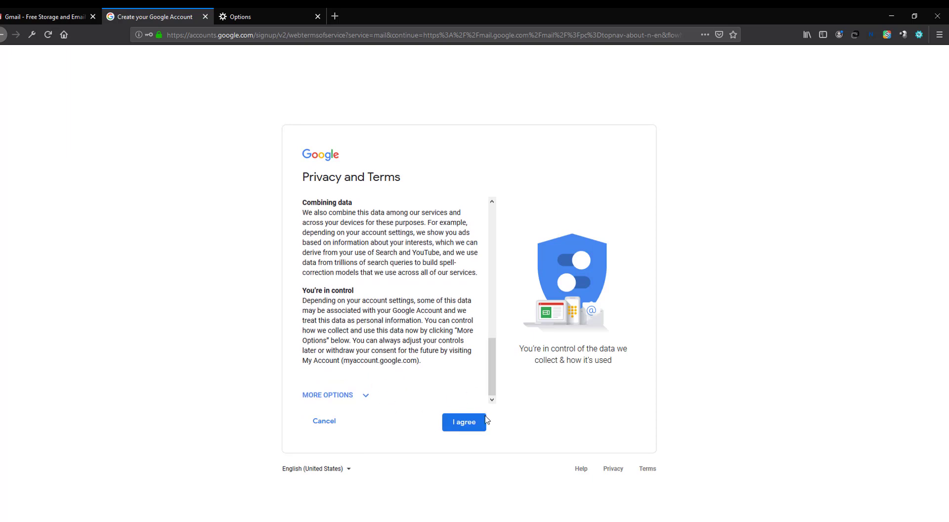
left_click(464, 425)
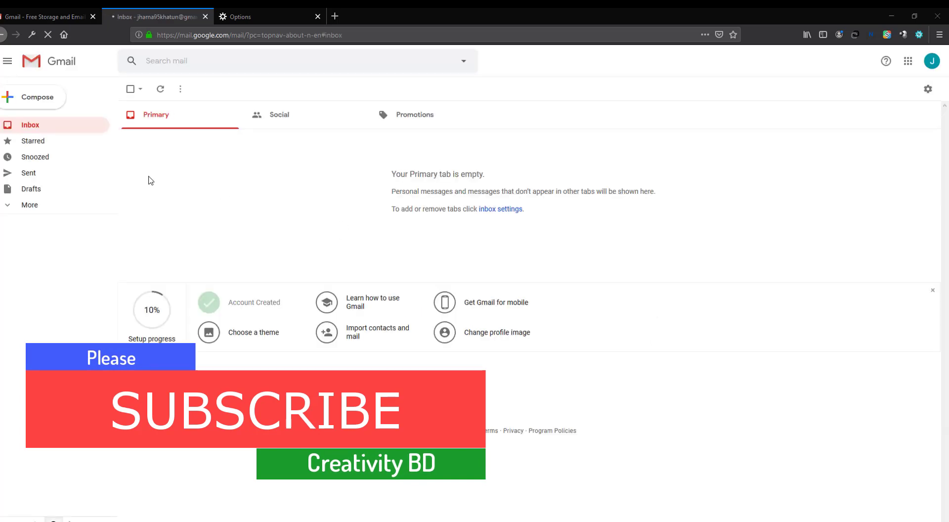
Confirm the signed-in account, continue the Gmail welcome tour, and open a fresh browser tab.
left_click(931, 64)
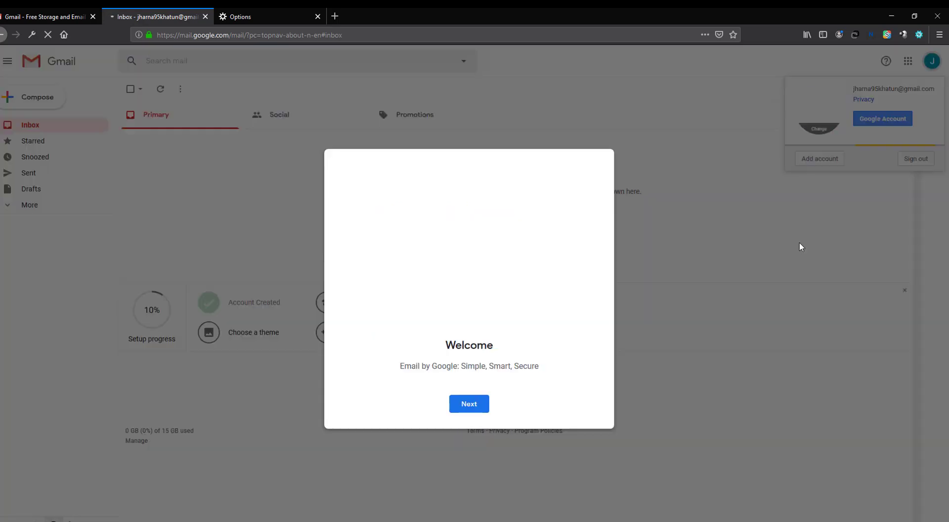
left_click(469, 405)
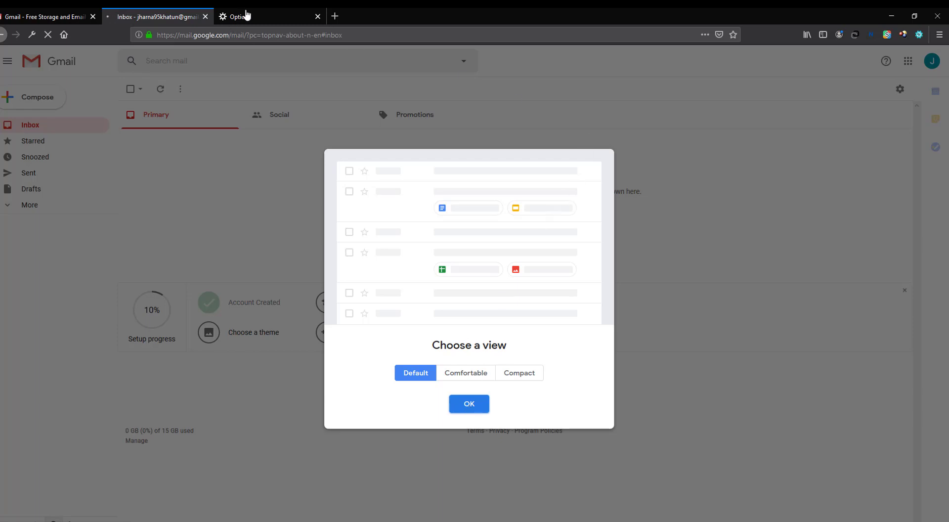
left_click(318, 19)
left_click(223, 16)
Load textnow.com in the new tab and close the old Gmail landing tab.
type("tex")
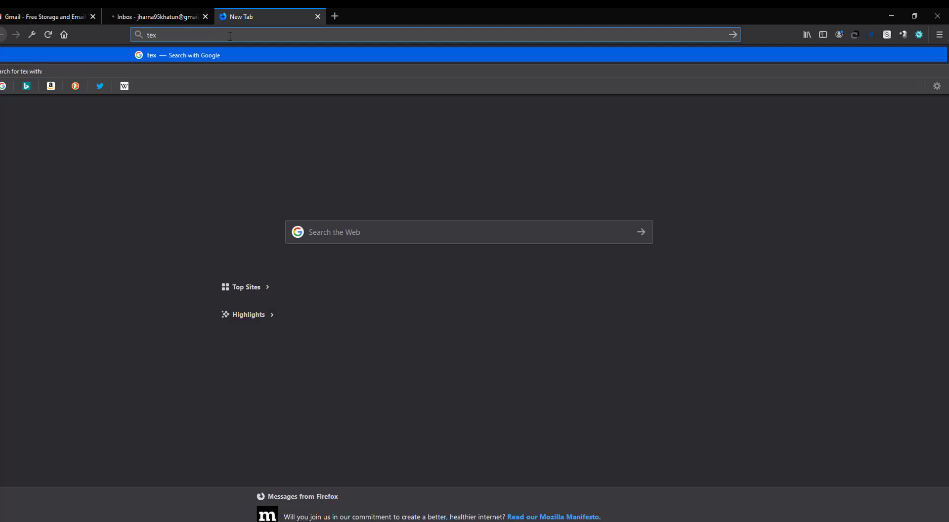
type("tnow")
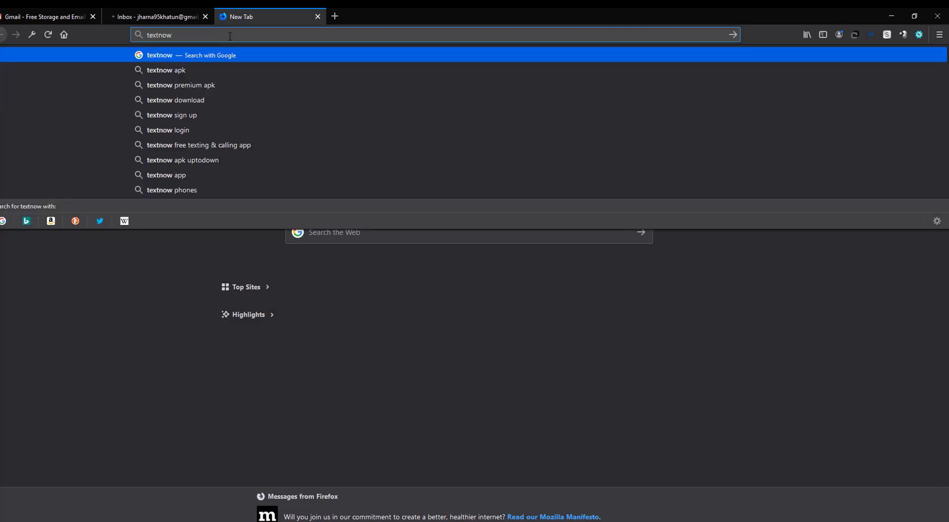
type(".com")
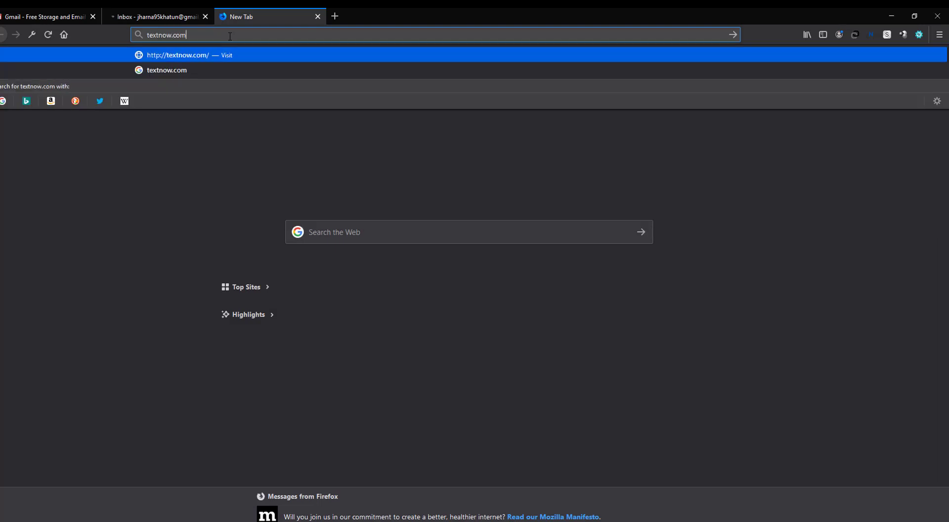
key("Return")
left_click(153, 17)
left_click(93, 16)
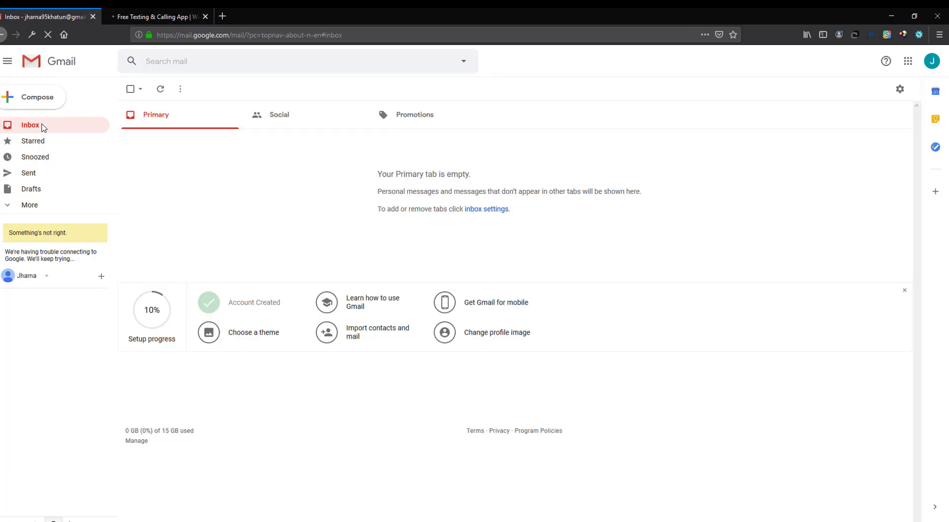
left_click(143, 17)
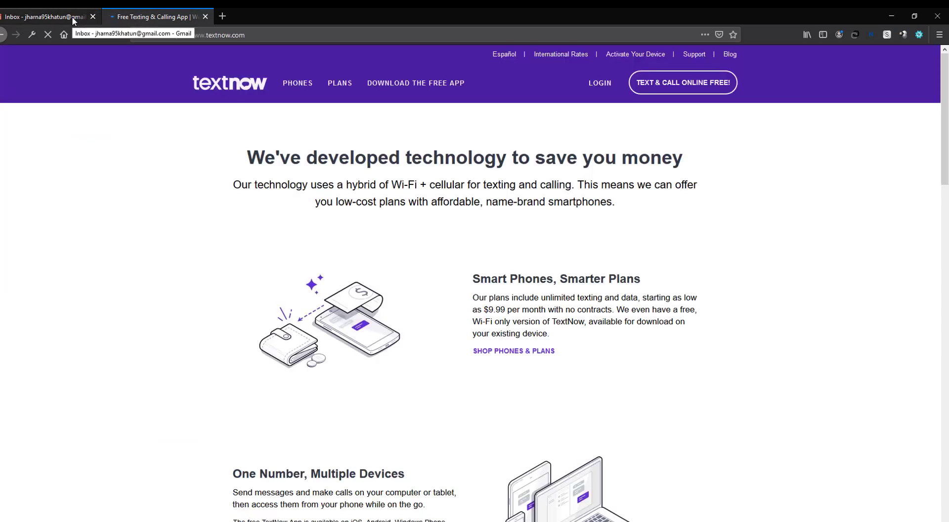
Open TextNow's full login page, then return to the Gmail inbox.
left_click(605, 85)
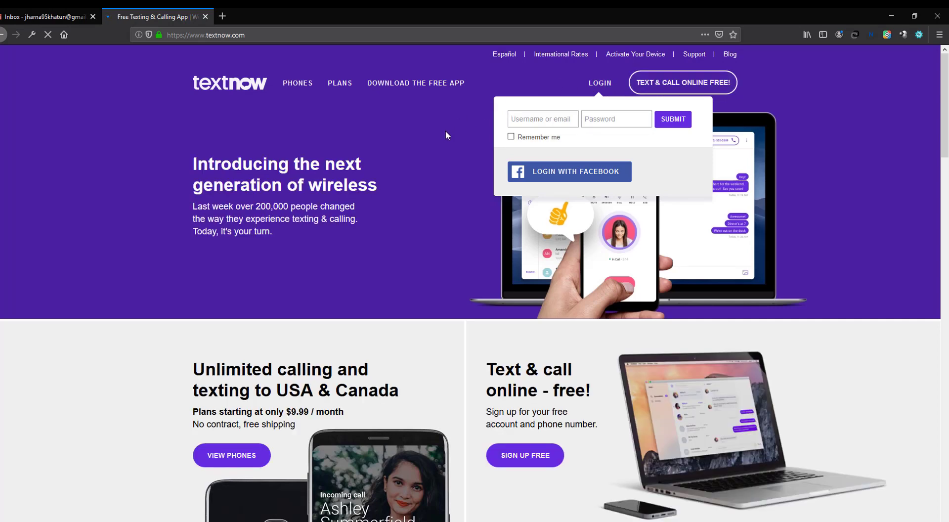
left_click(599, 87)
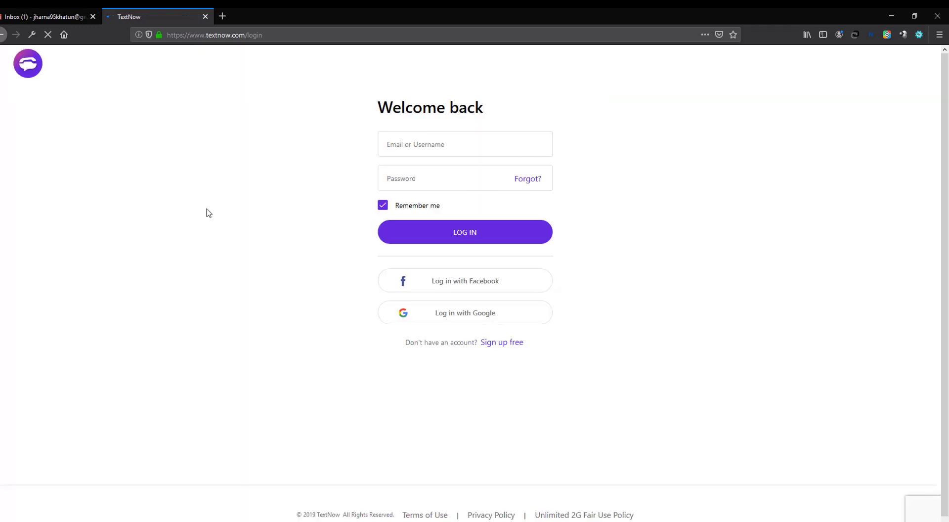
left_click(42, 20)
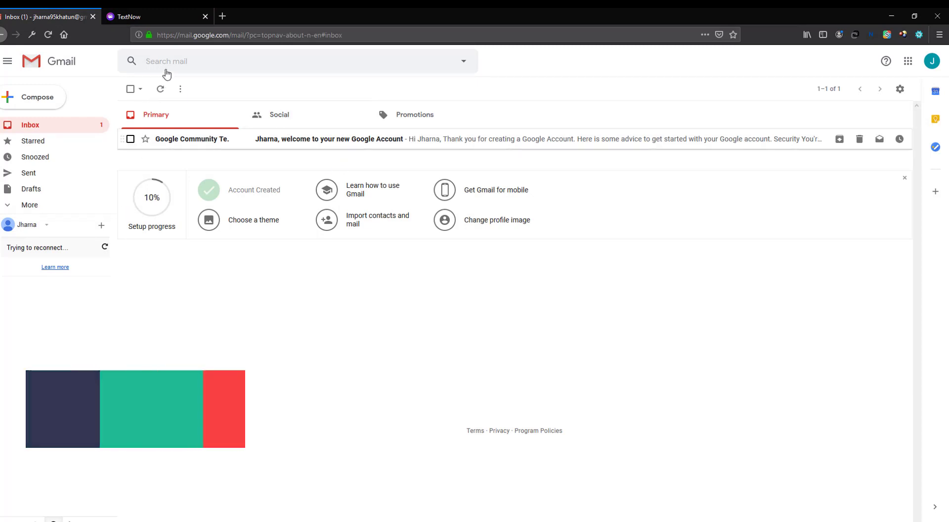
Return to the TextNow login page and start signing in with Google.
left_click(148, 17)
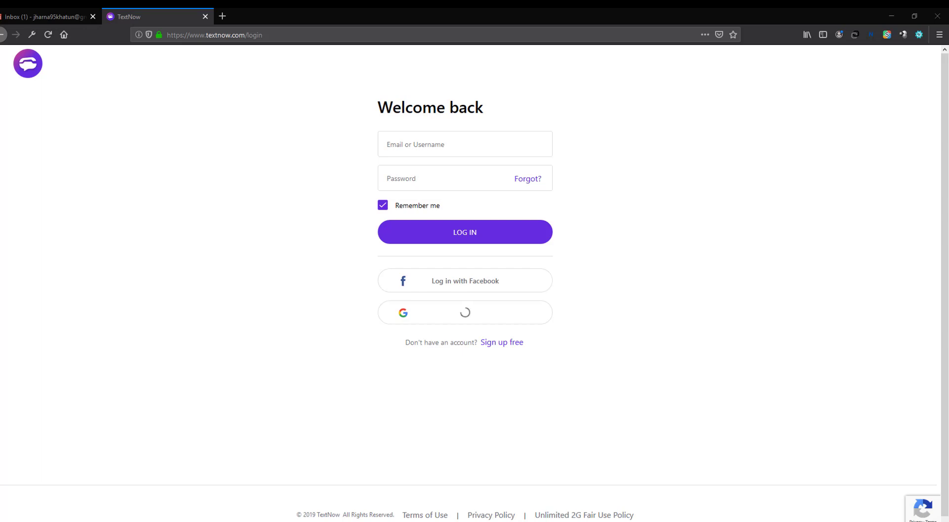
Switch the textnow.com Google account chooser from Bengali to English (United States).
left_click_drag(289, 72, 174, 124)
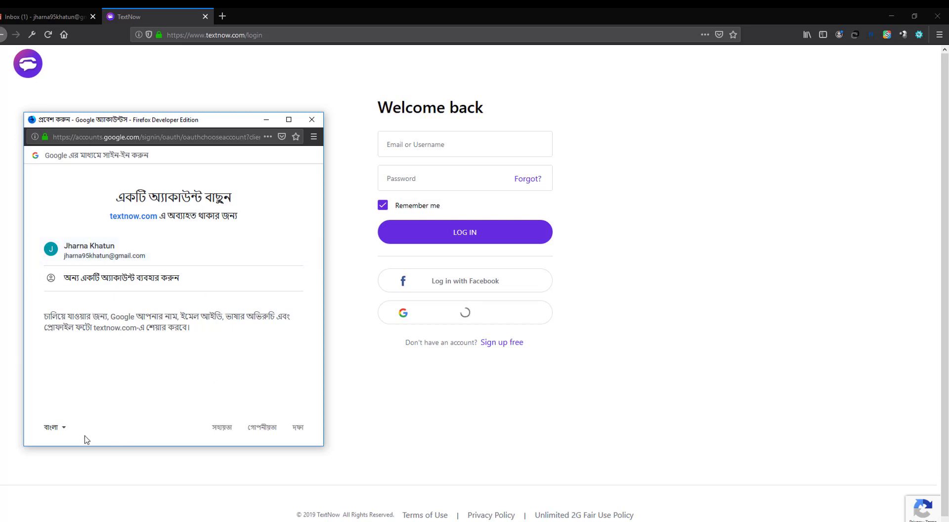
left_click(64, 432)
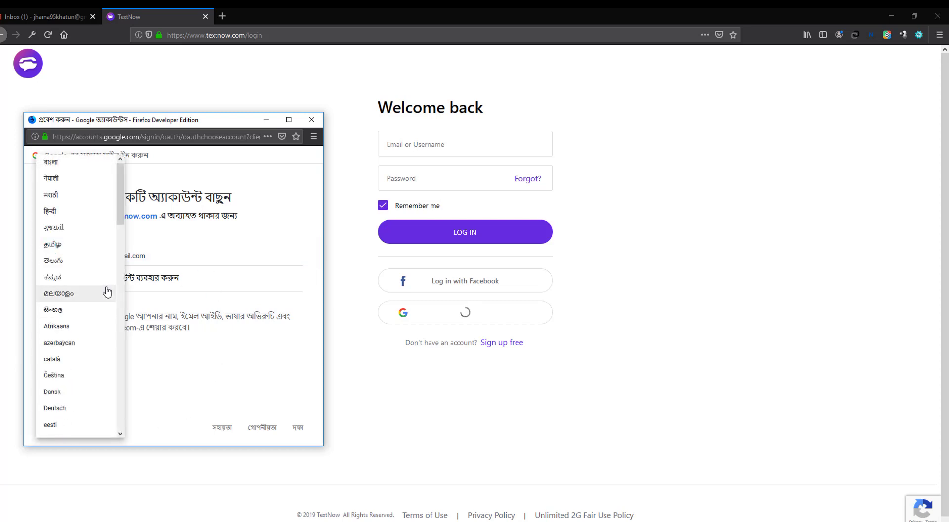
scroll(107, 297, "down", 3)
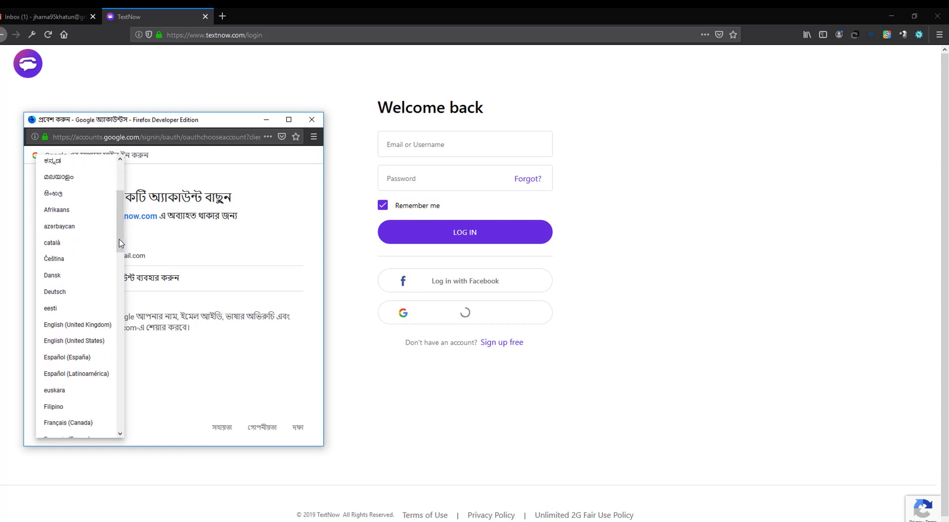
left_click(92, 341)
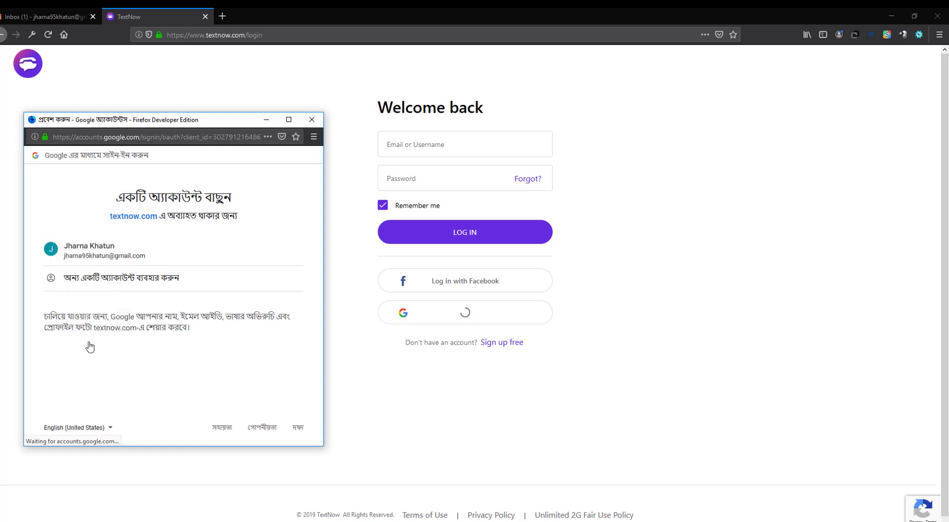